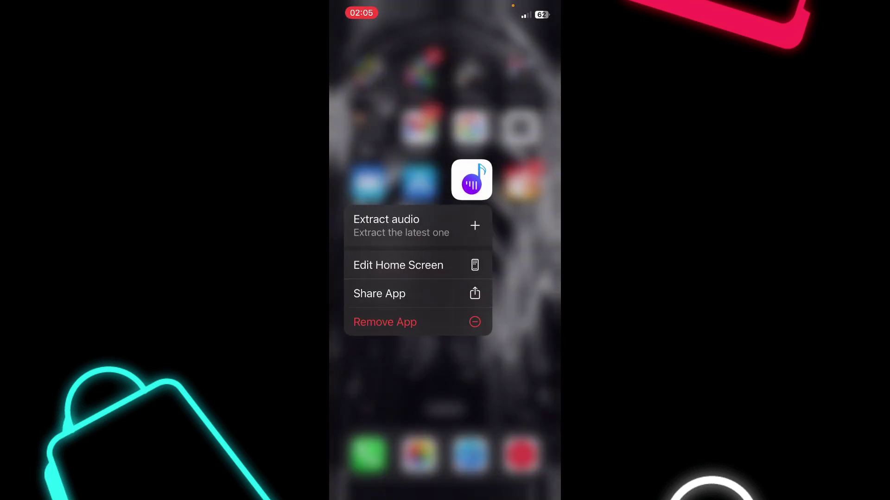
Import the audio from the 43-second video in Recents into Ringtone Maker.
{"action": "left_click", "coordinate": [471, 180]}
{"action": "left_click", "coordinate": [445, 455]}
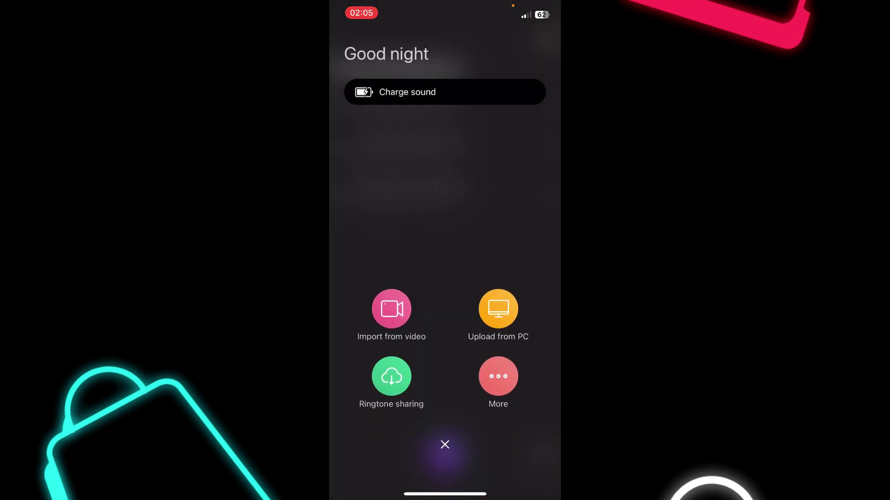
{"action": "left_click", "coordinate": [392, 308]}
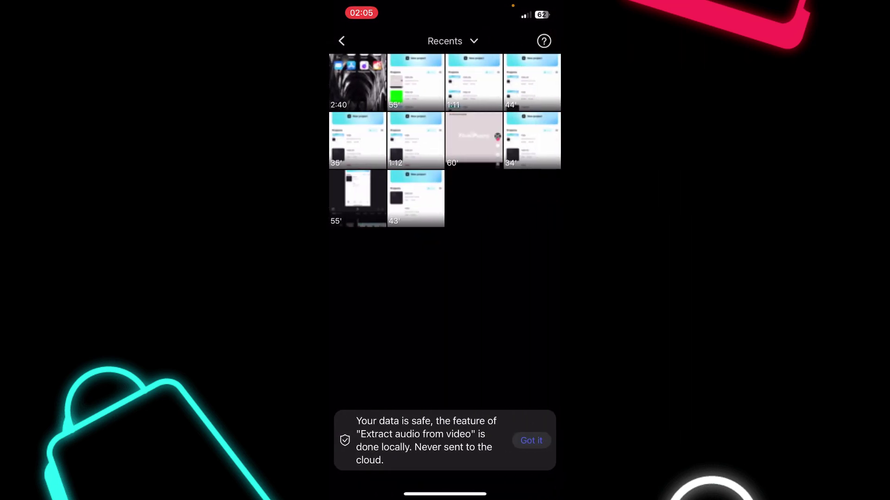
{"action": "left_click", "coordinate": [416, 198]}
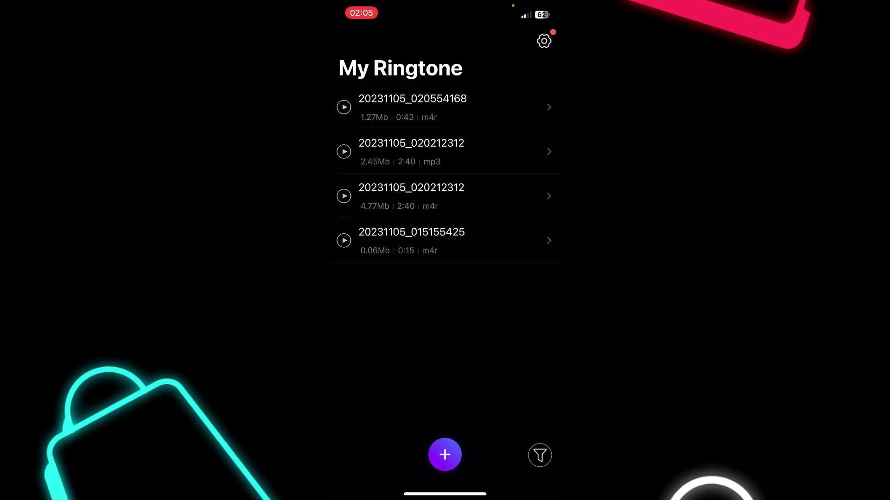